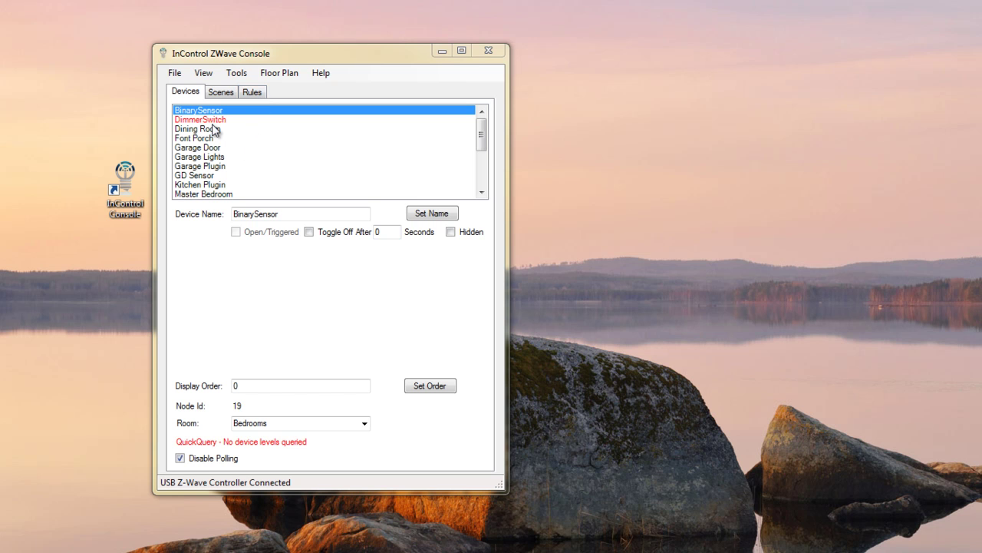
# Look up the GD Sensor's Node Id (18), then show the list of existing rules.
pyautogui.click(196, 176)
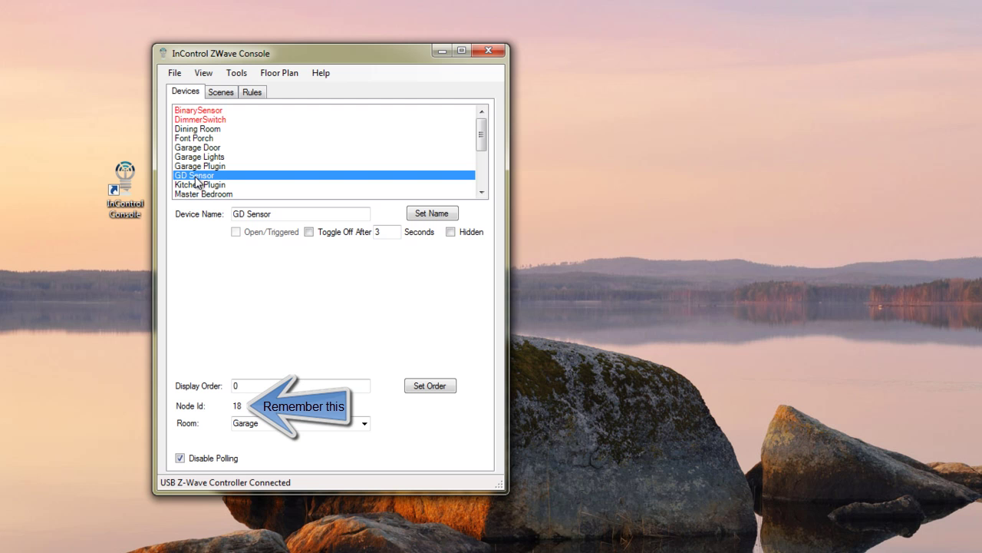
pyautogui.hotkey('ctrl', 'shift', 'Tab')
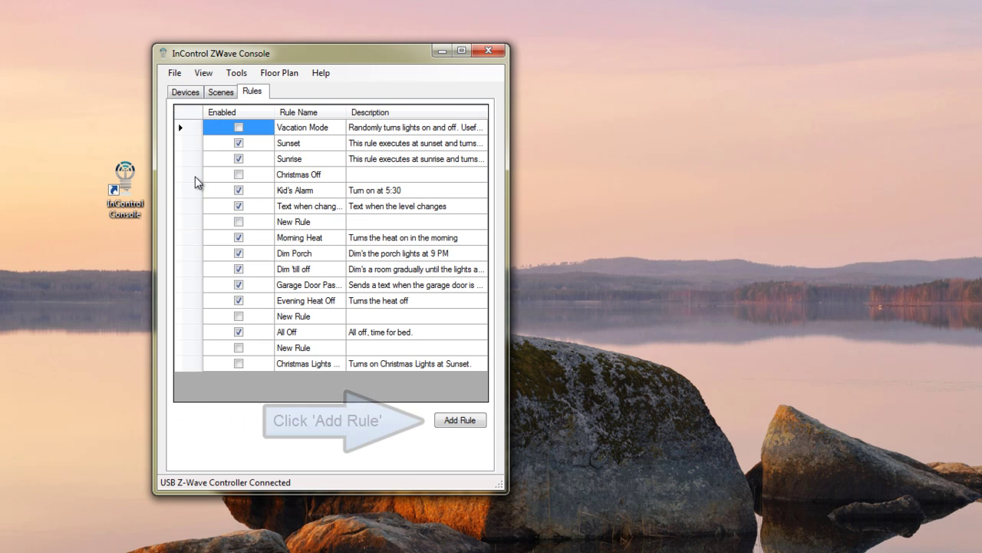
# Add a new rule named 'Garage Door Text' and enable it.
pyautogui.press('Return')
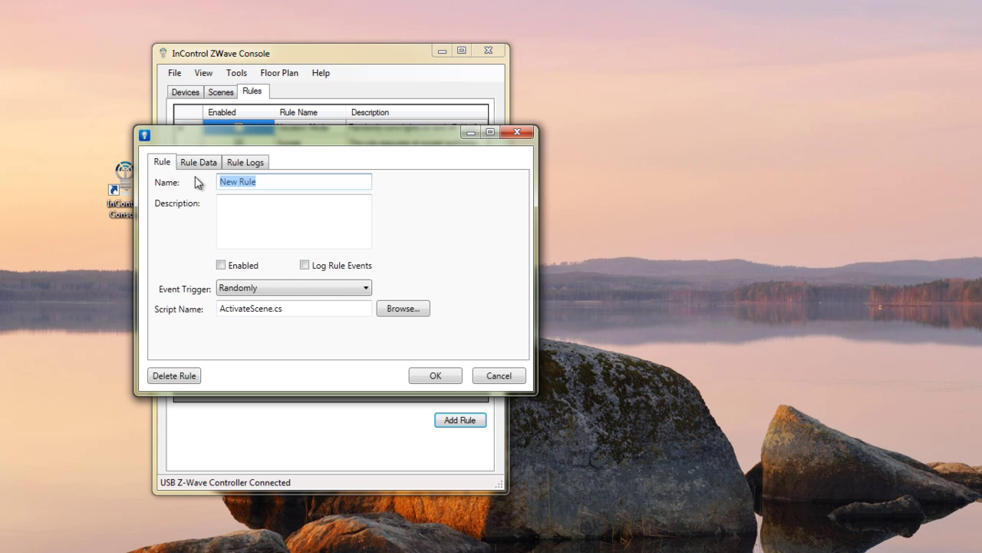
pyautogui.write('Garage Door Text')
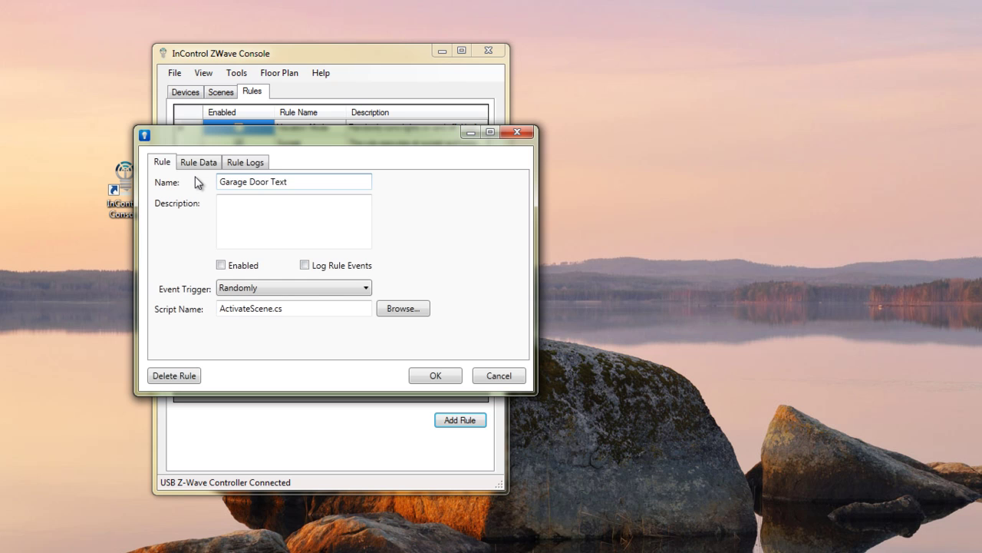
pyautogui.press('Tab')
pyautogui.press('Tab')
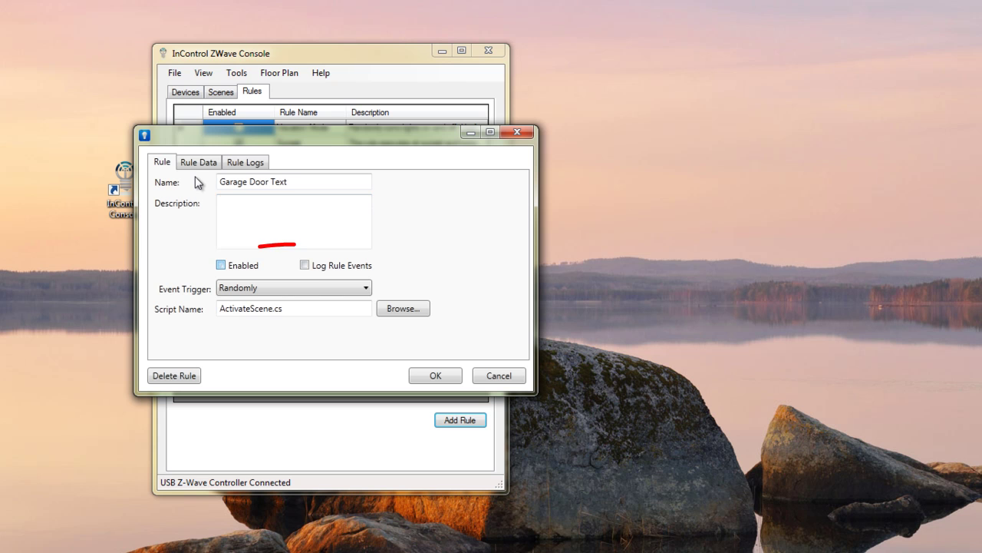
pyautogui.press('space')
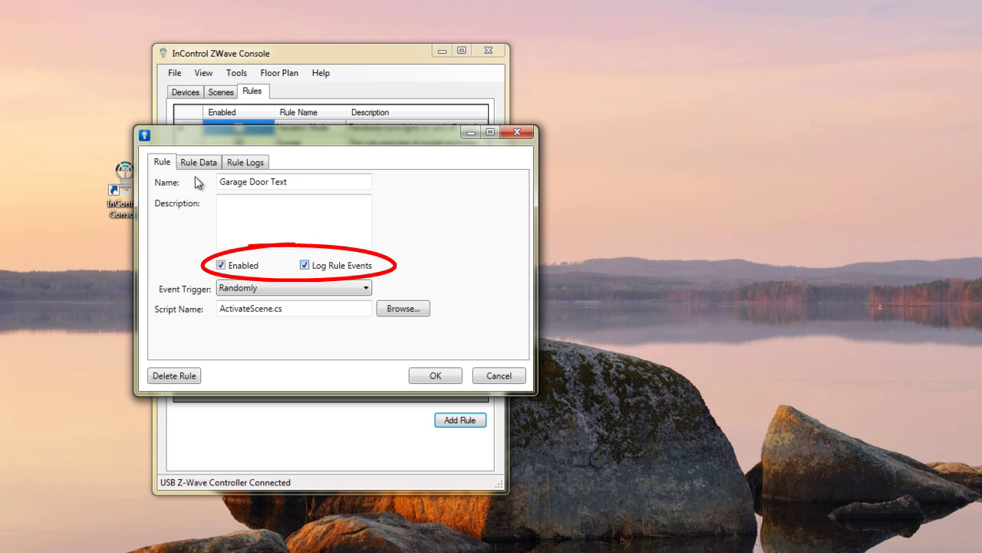
# Go to the rule's event trigger list and highlight the device change state trigger.
pyautogui.press('Tab')
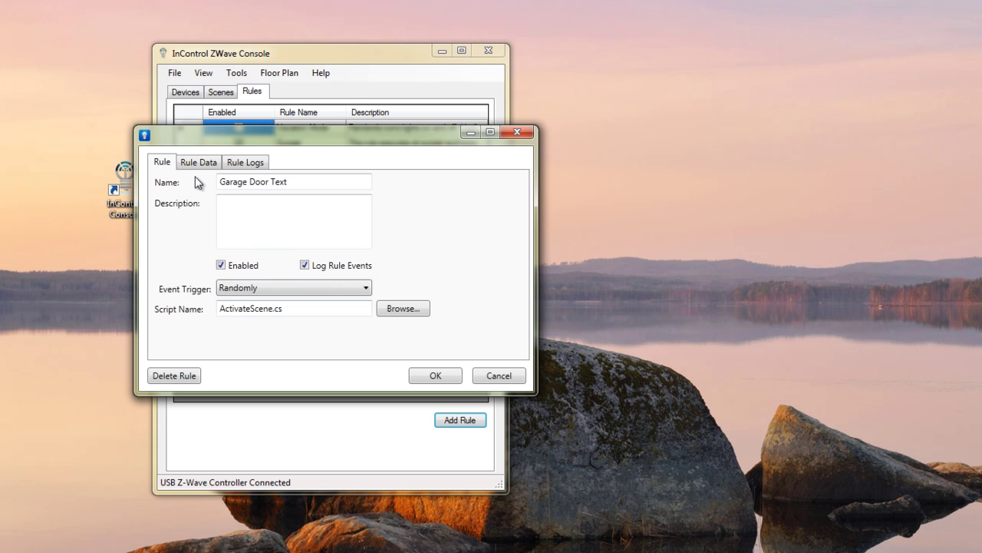
pyautogui.hotkey('alt', 'Down')
pyautogui.press('Down')
pyautogui.press('Down')
pyautogui.press('Down')
pyautogui.press('Down')
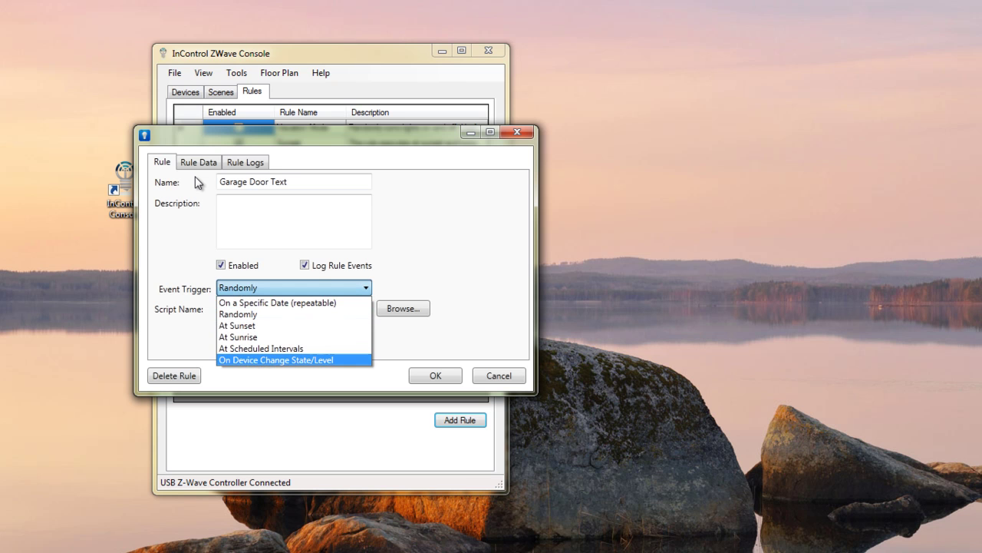
# Trigger the rule On Device Change State/Level and assign the EmailCurrentDeviceState.cs script.
pyautogui.press('Return')
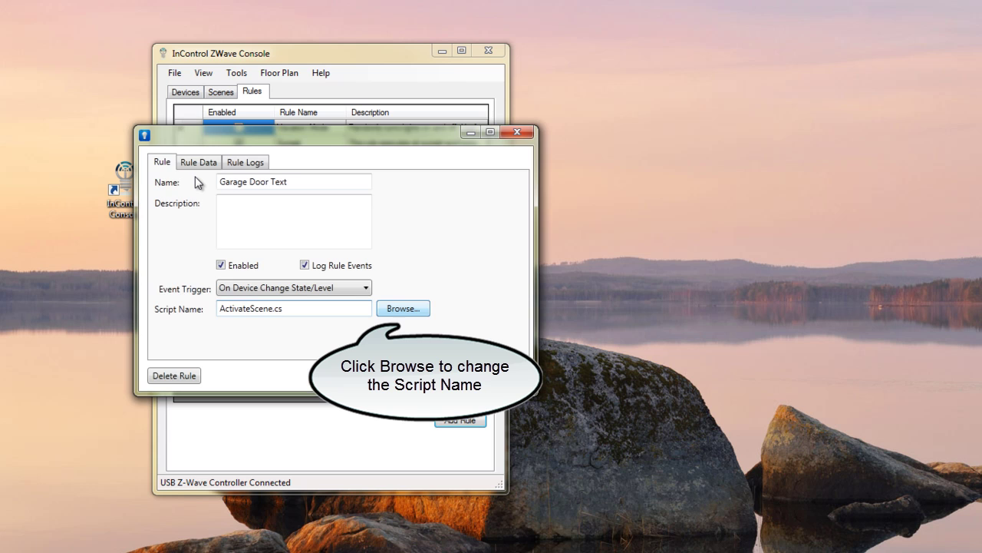
pyautogui.click(403, 308)
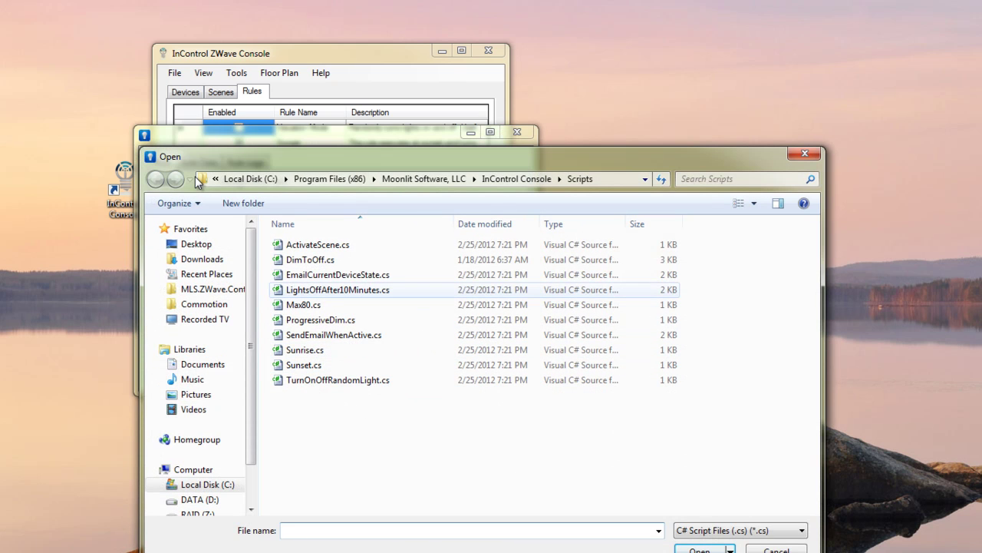
pyautogui.click(338, 274)
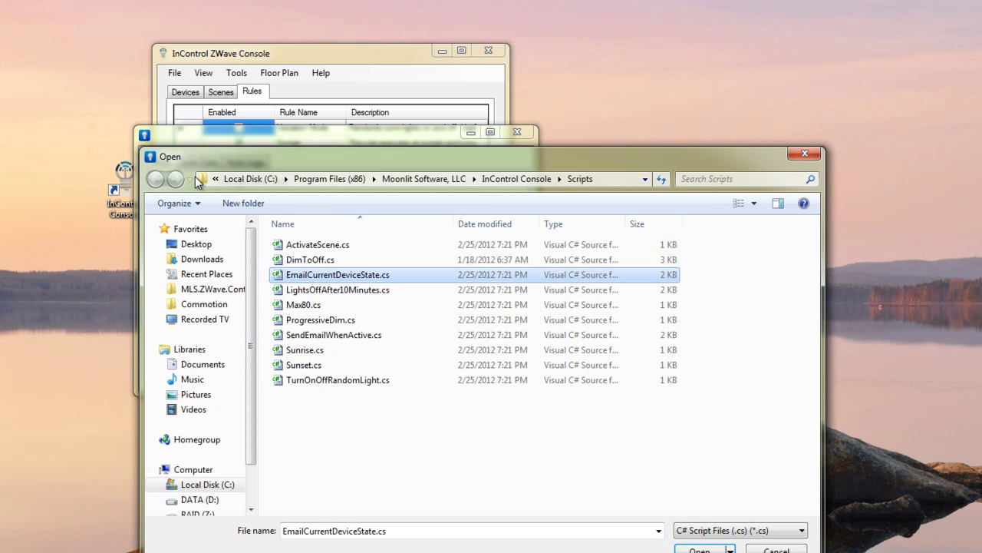
pyautogui.press('Return')
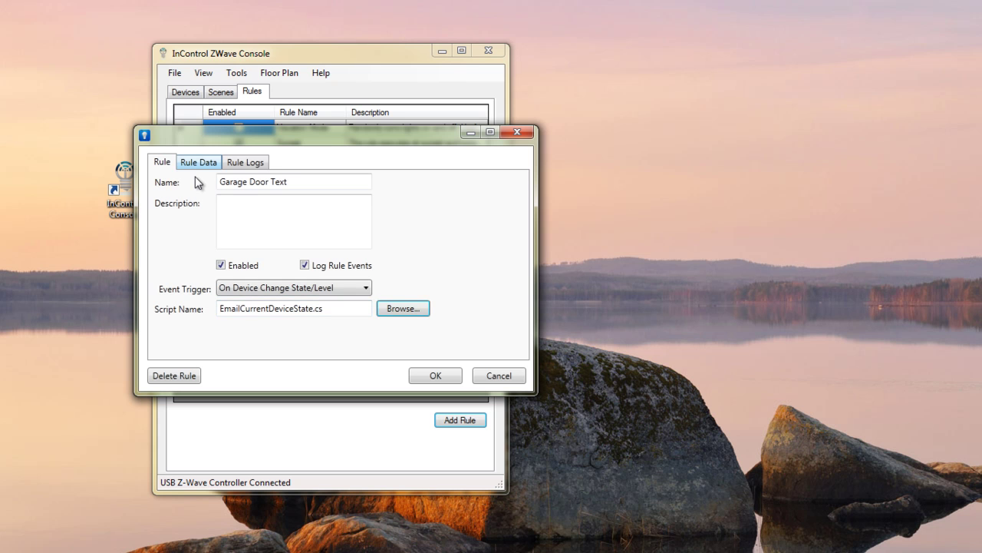
# In the rule data, set NodeIds to 18 and move down to the Any Level Change row.
pyautogui.click(196, 166)
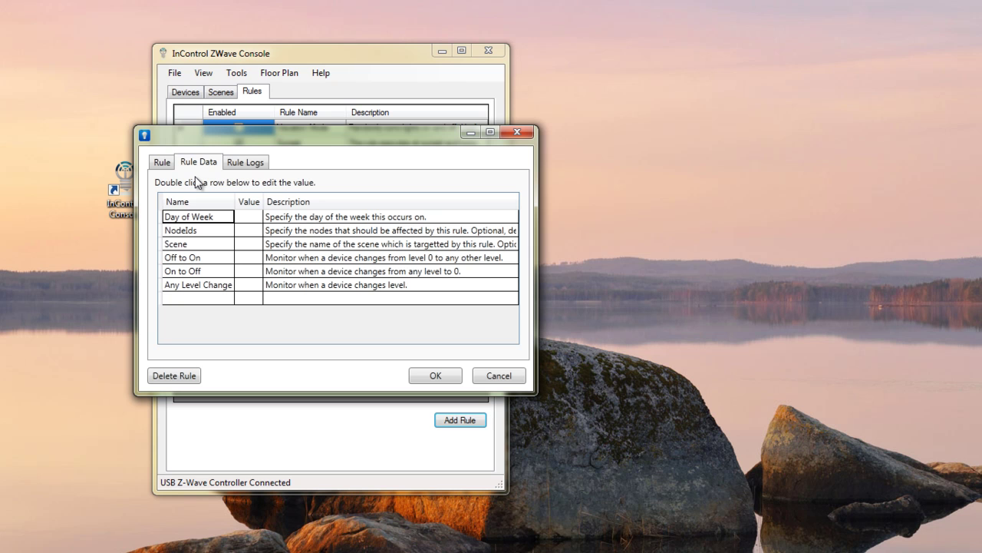
pyautogui.press('Down')
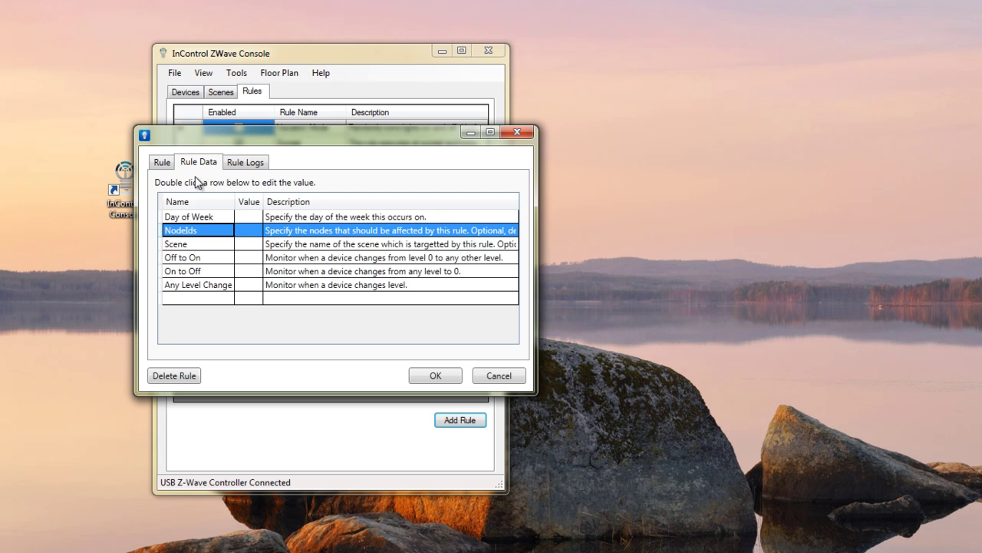
pyautogui.press('Return')
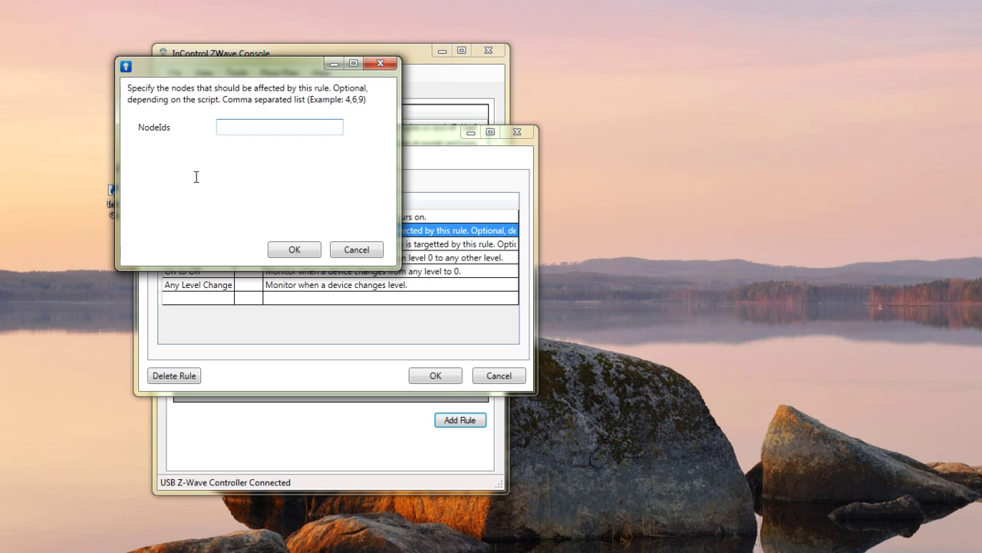
pyautogui.write('18')
pyautogui.press('Return')
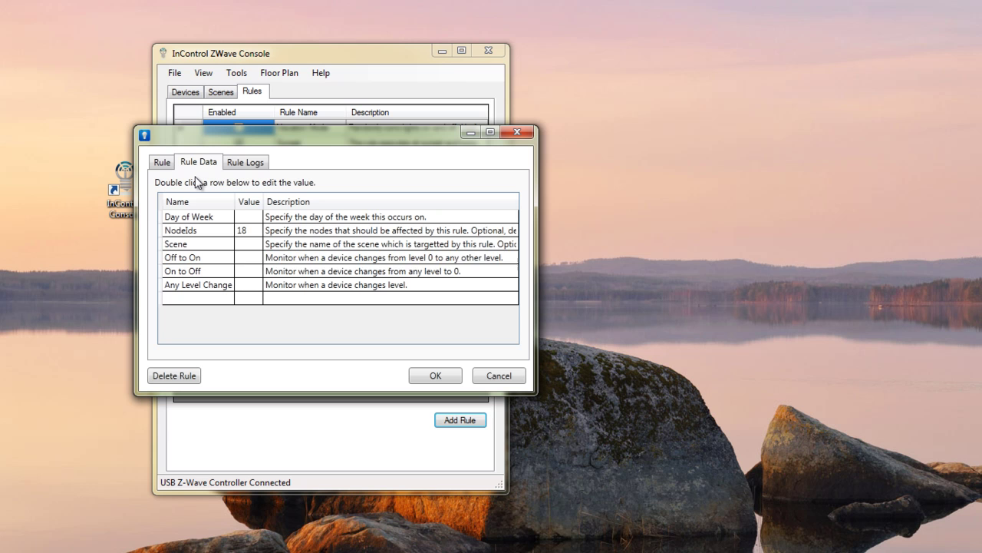
pyautogui.press('Down')
pyautogui.press('Down')
pyautogui.press('Down')
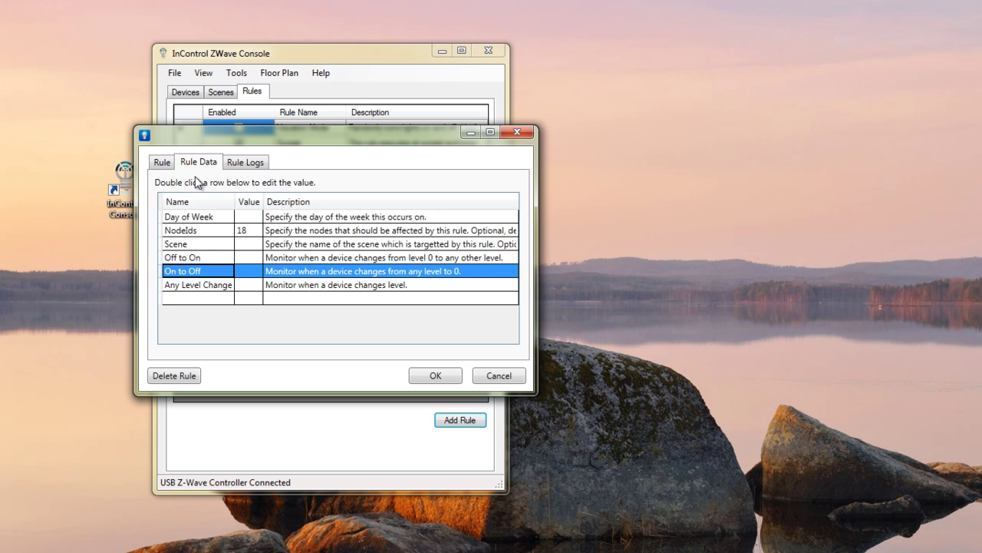
pyautogui.press('Down')
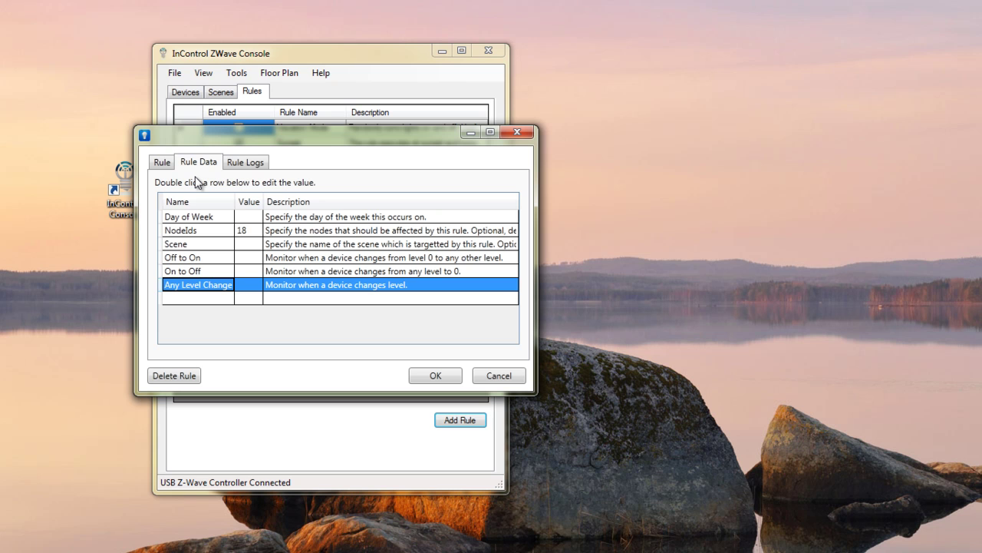
# Set Off to On, On to Off and Any Level Change all to true.
pyautogui.press('Up')
pyautogui.press('Up')
pyautogui.press('Up')
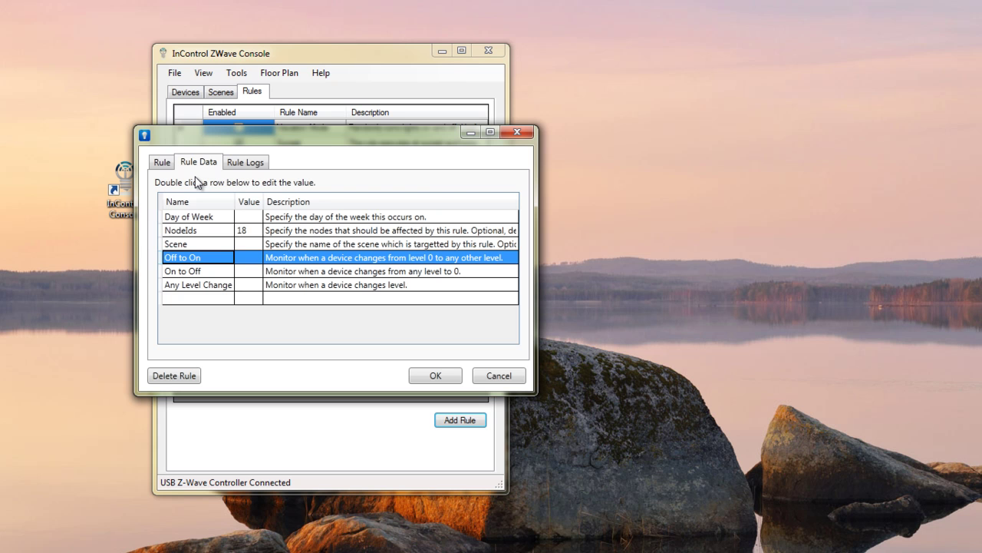
pyautogui.press('Return')
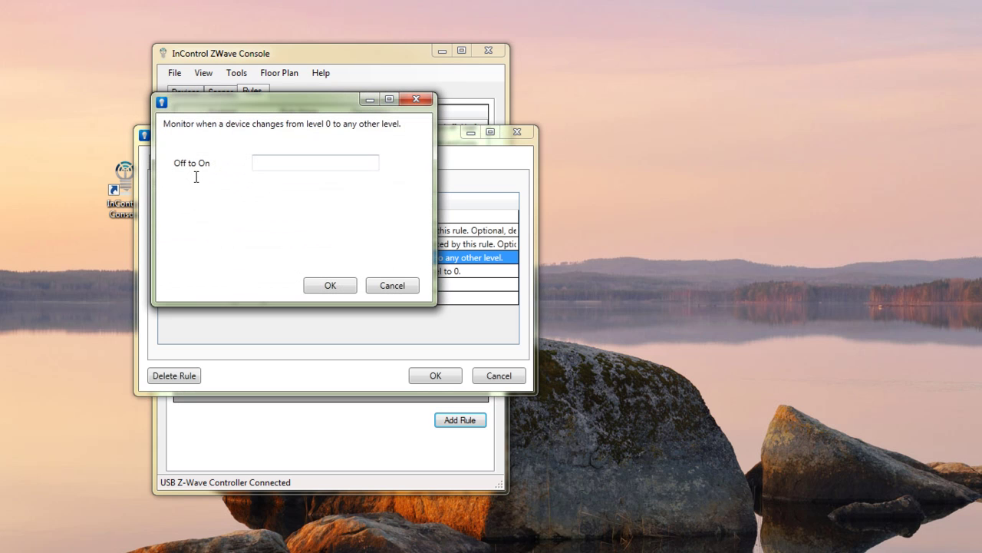
pyautogui.write('true')
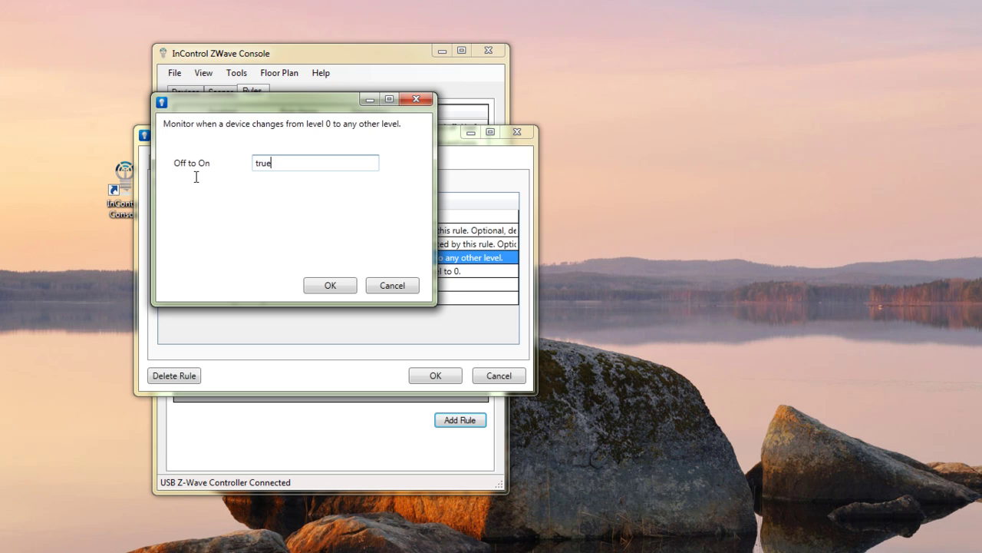
pyautogui.press('Return')
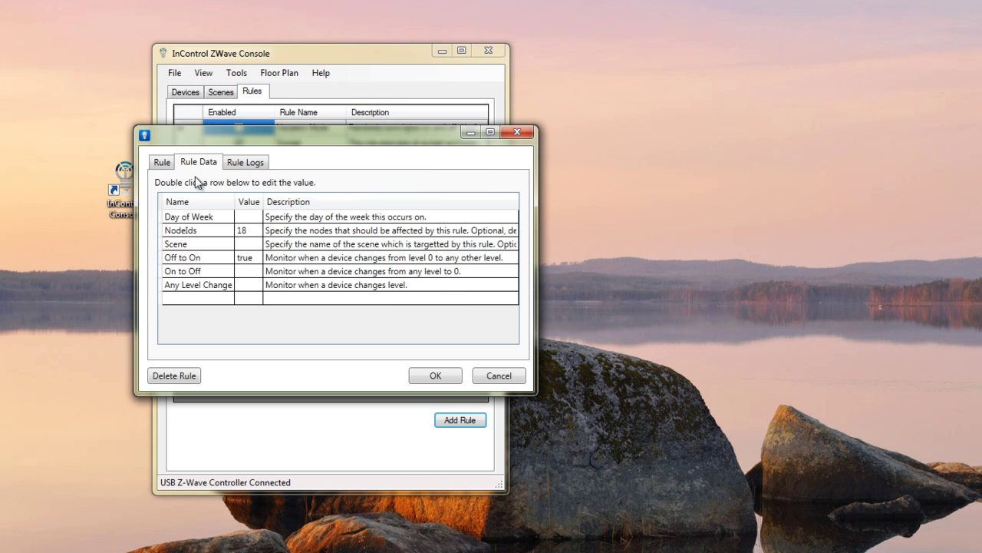
pyautogui.press('Down')
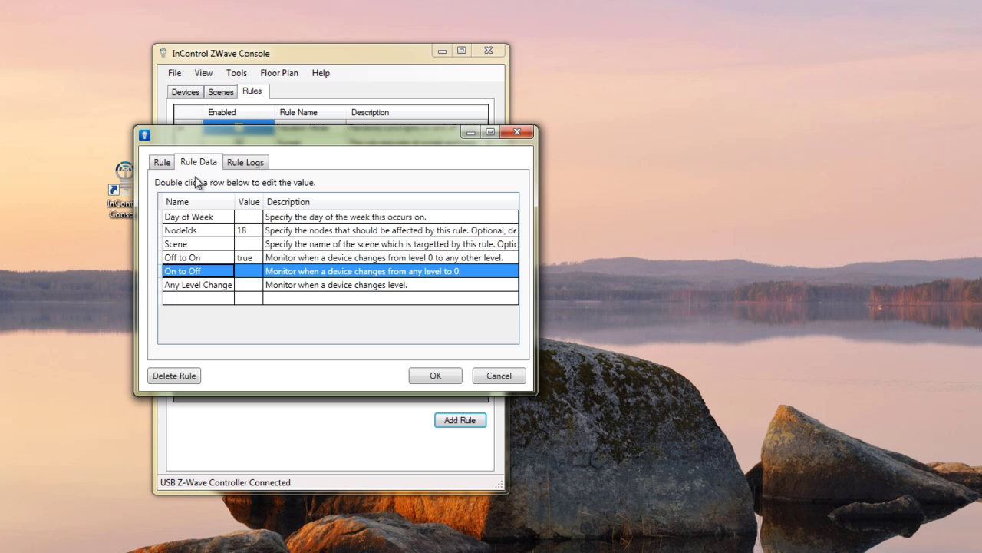
pyautogui.press('Return')
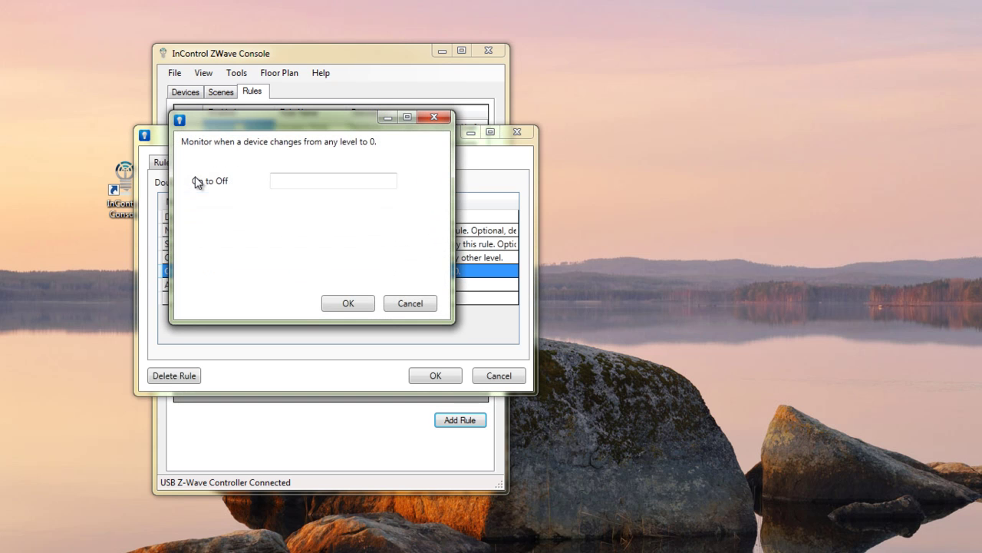
pyautogui.write('true')
pyautogui.press('Return')
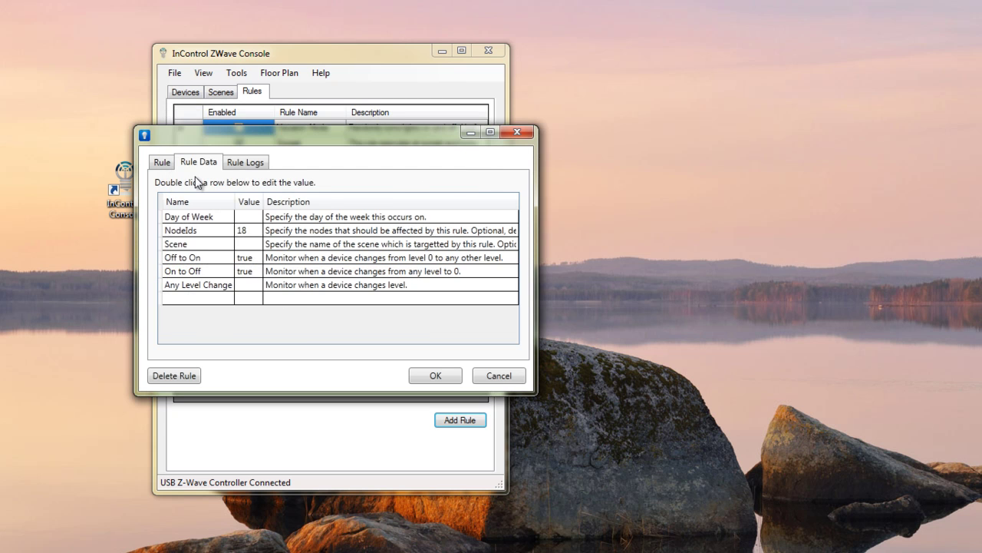
pyautogui.press('Down')
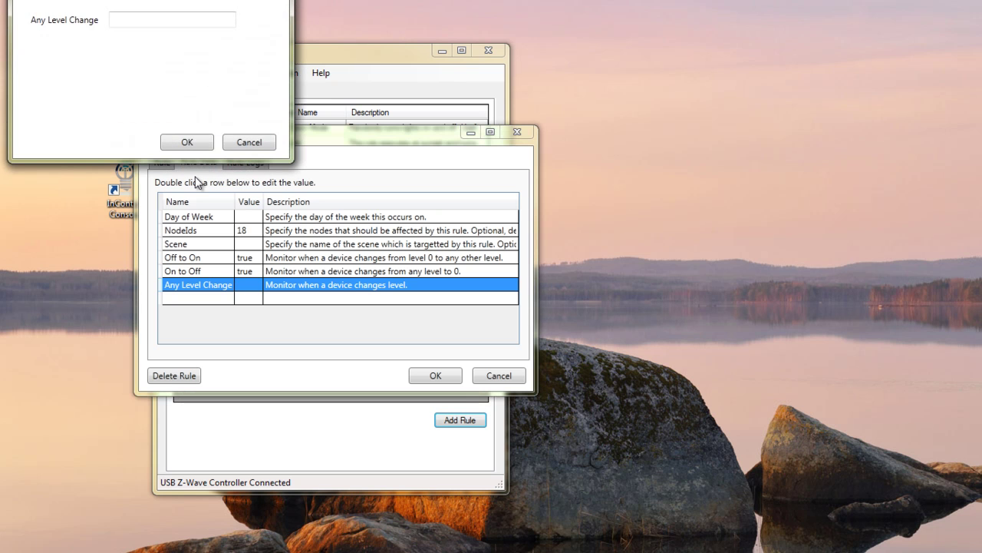
pyautogui.write('true')
pyautogui.press('Return')
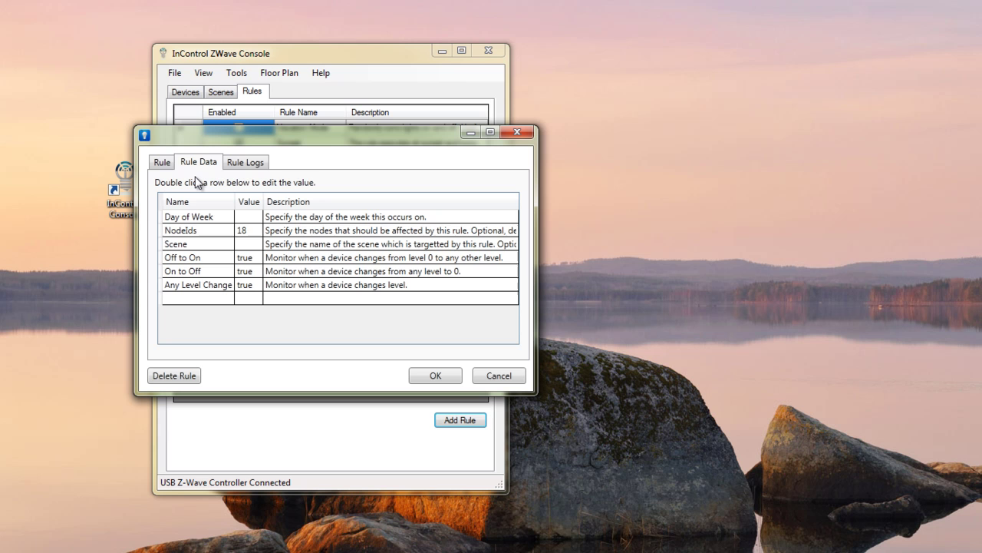
# Review the rule's name, trigger and script, then save the Garage Door Text rule.
pyautogui.hotkey('ctrl', 'shift', 'Tab')
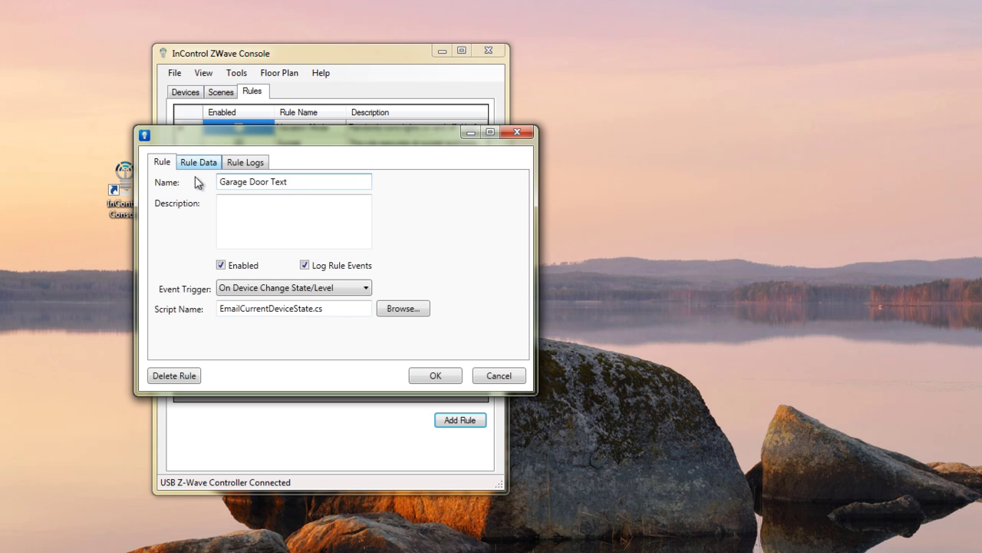
pyautogui.click(198, 163)
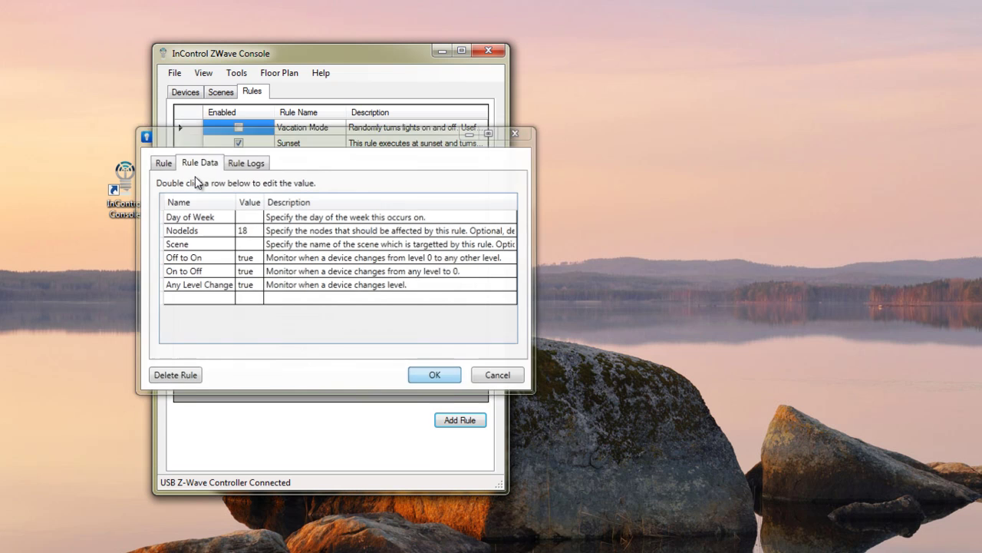
pyautogui.press('Return')
pyautogui.hotkey('alt', 't')
# Review the Options mail settings: SMTP server smtp.gmail.com, port 587, SSL enabled.
pyautogui.press('Down')
pyautogui.press('Down')
pyautogui.press('Down')
pyautogui.press('Down')
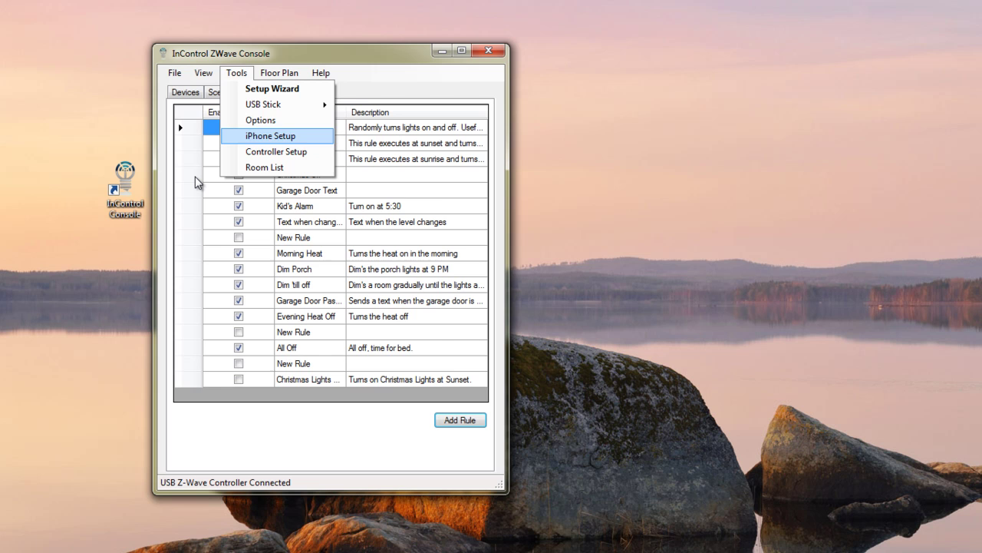
pyautogui.press('Up')
pyautogui.press('Return')
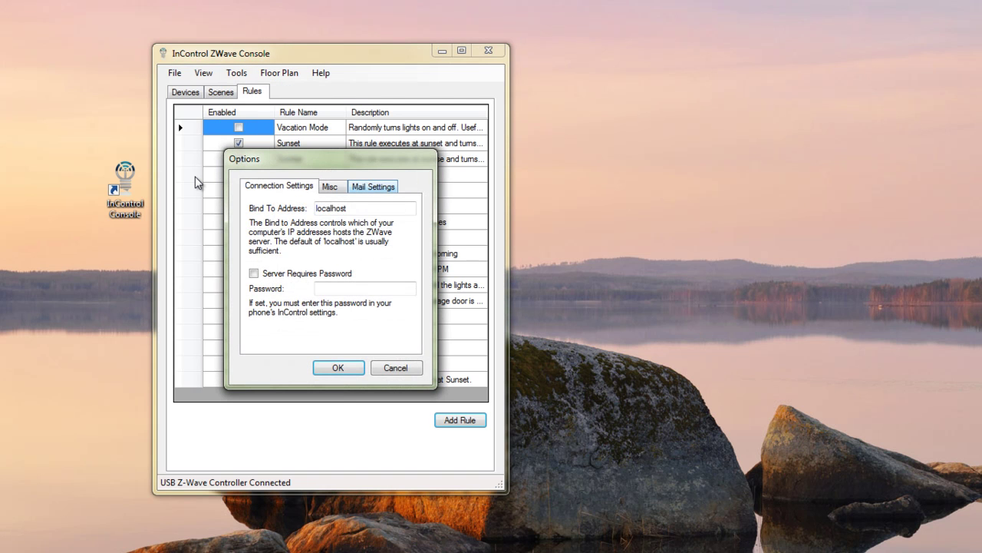
pyautogui.hotkey('ctrl', 'shift', 'Tab')
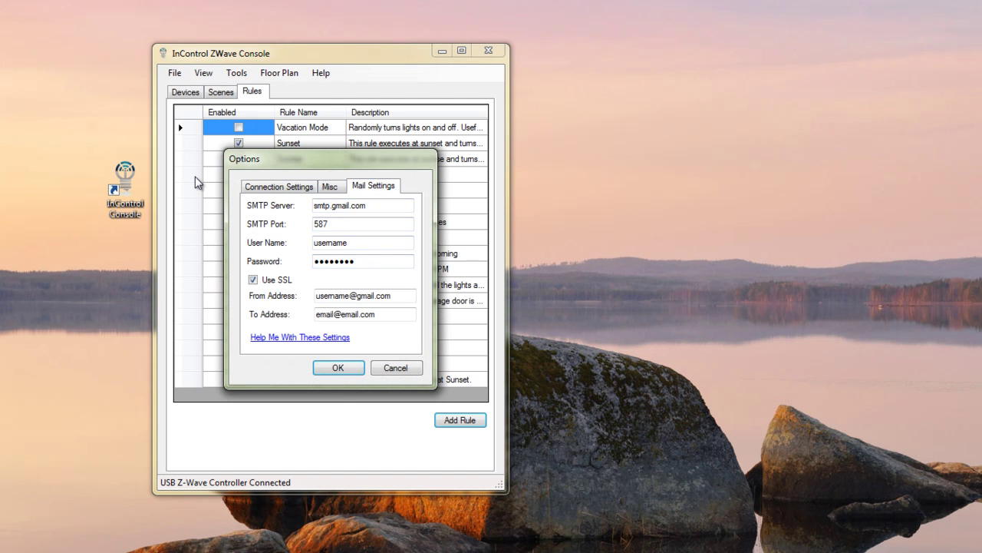
pyautogui.press('Tab')
pyautogui.press('Tab')
pyautogui.press('Tab')
pyautogui.press('Tab')
pyautogui.press('Tab')
pyautogui.press('Tab')
pyautogui.press('Tab')
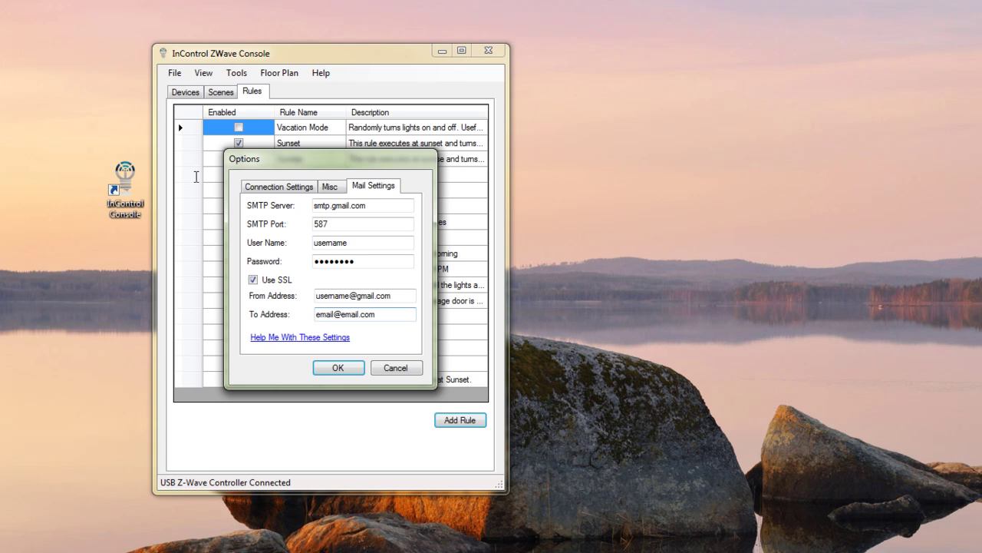